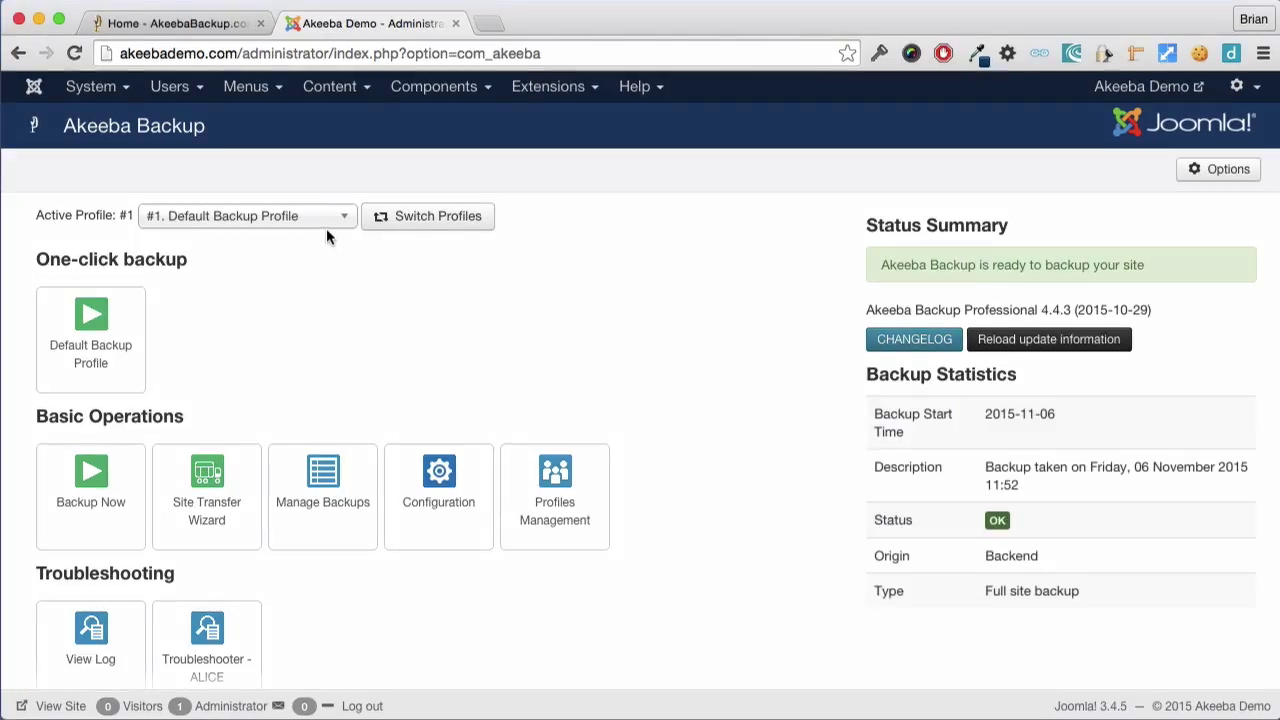
Open the default profile's configuration and scroll down to the Quota management settings.
click(446, 474)
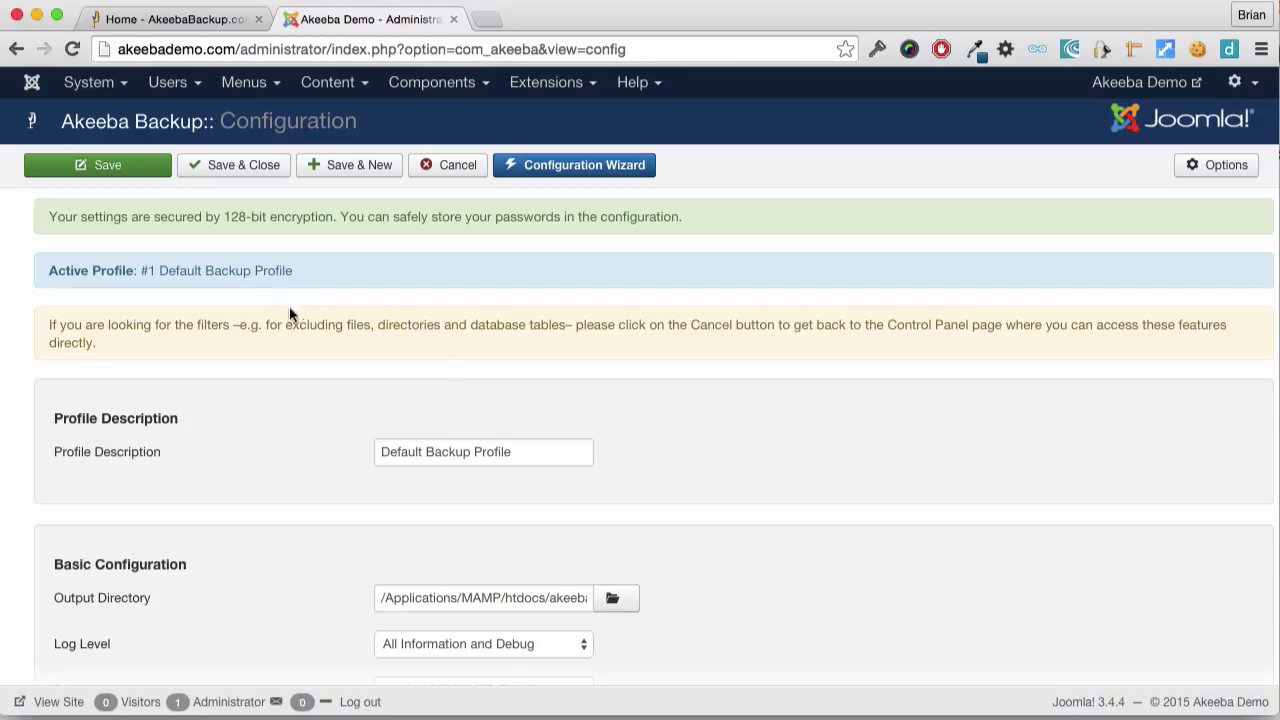
drag(292, 271, 45, 268)
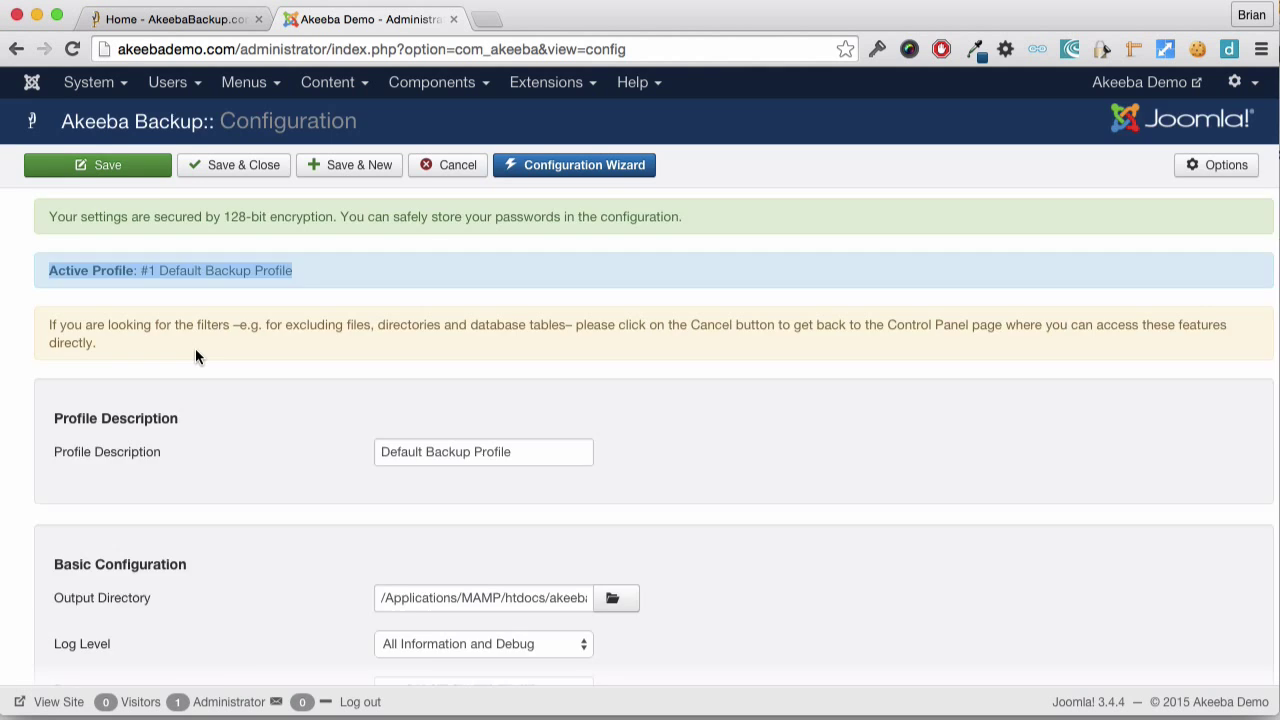
scroll(196, 357, down, 15)
scroll(196, 357, down, 15)
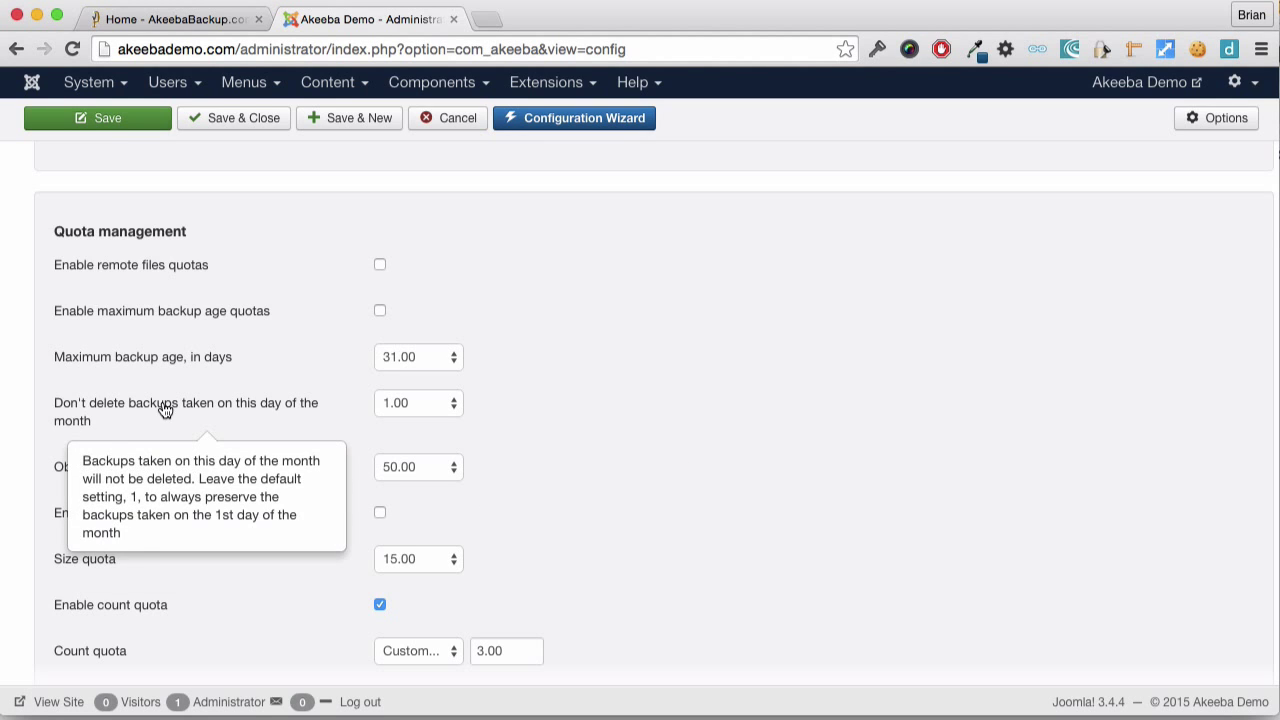
mouse_move(159, 359)
mouse_move(159, 316)
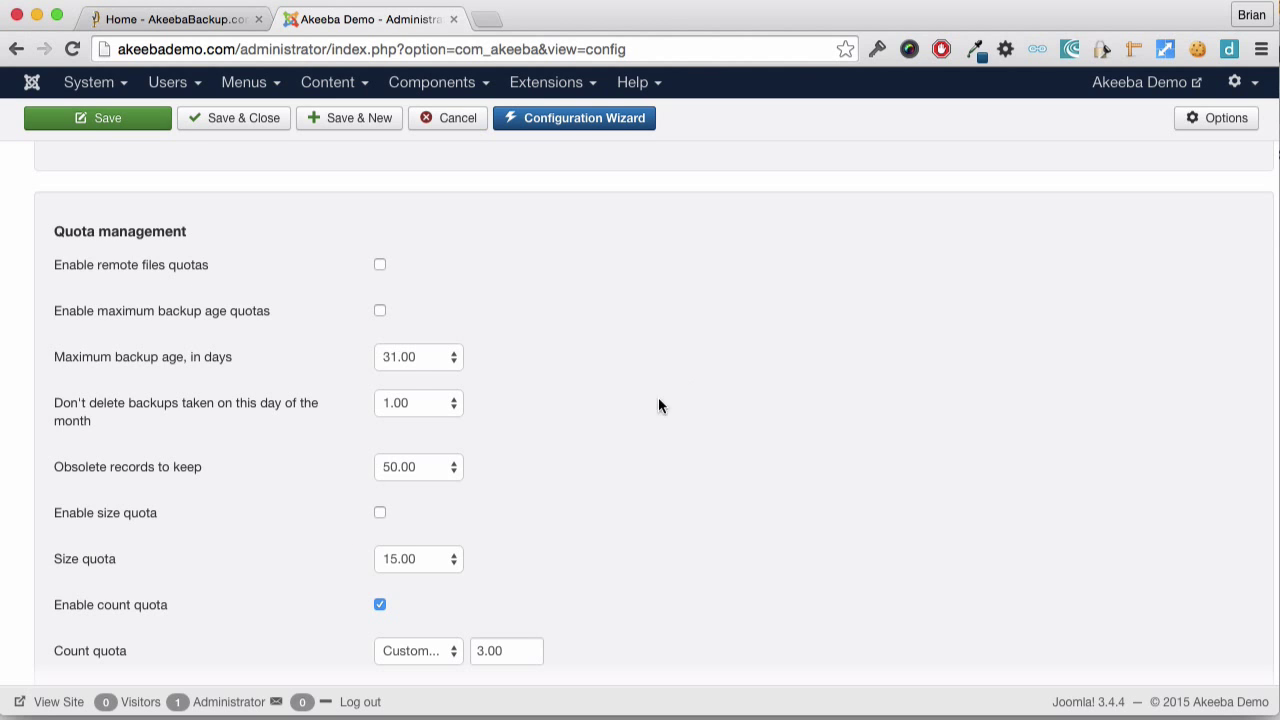
mouse_move(268, 322)
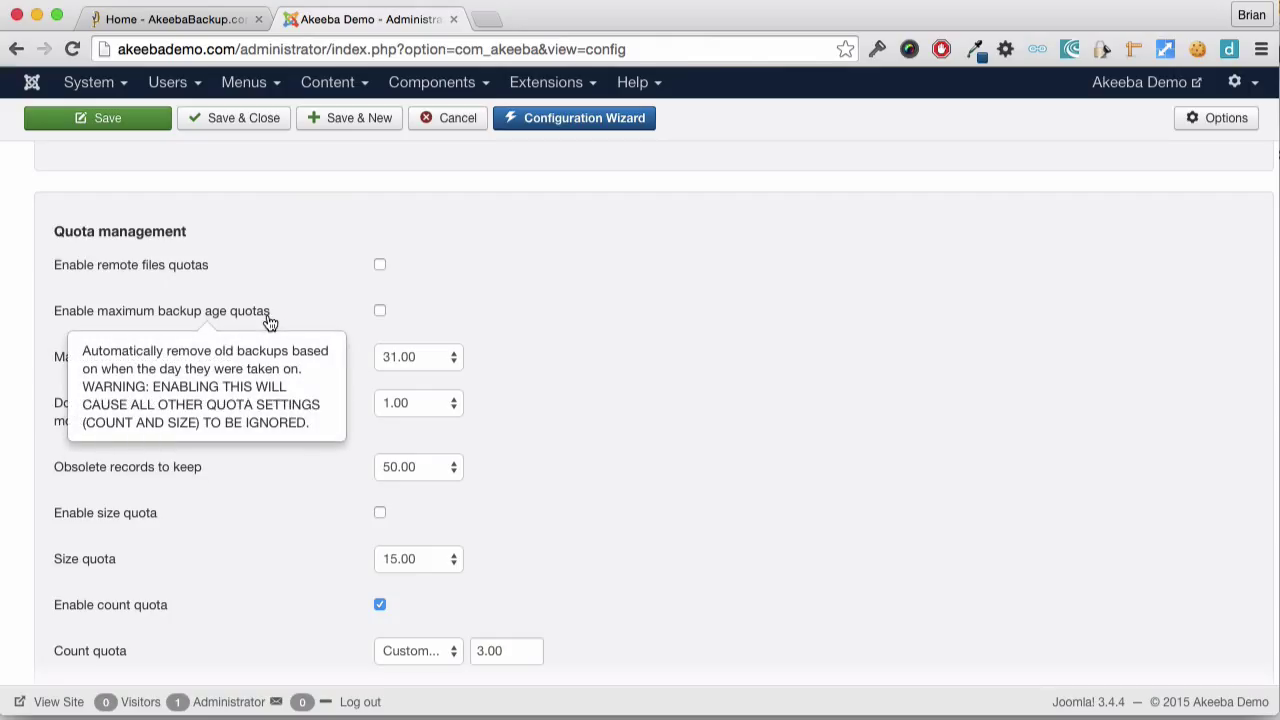
Preserve backups taken on custom day 20 of the month, leaving maximum backup age quotas unticked.
click(380, 311)
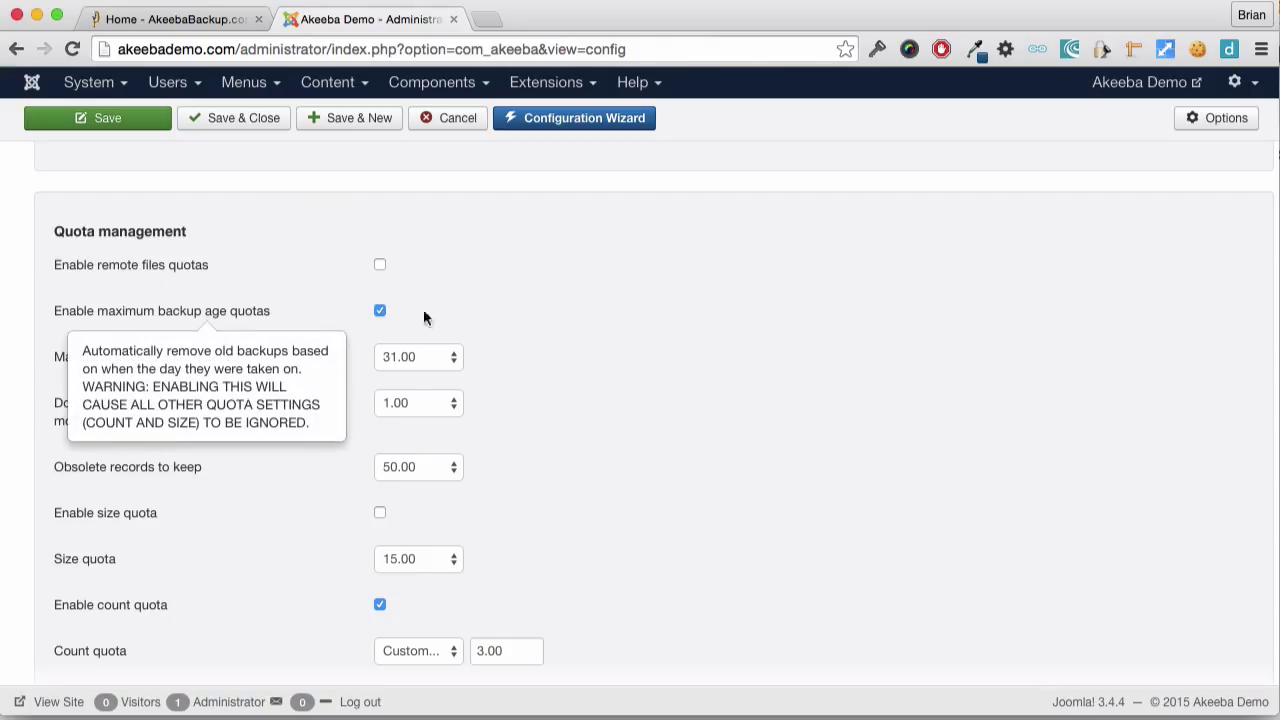
click(437, 415)
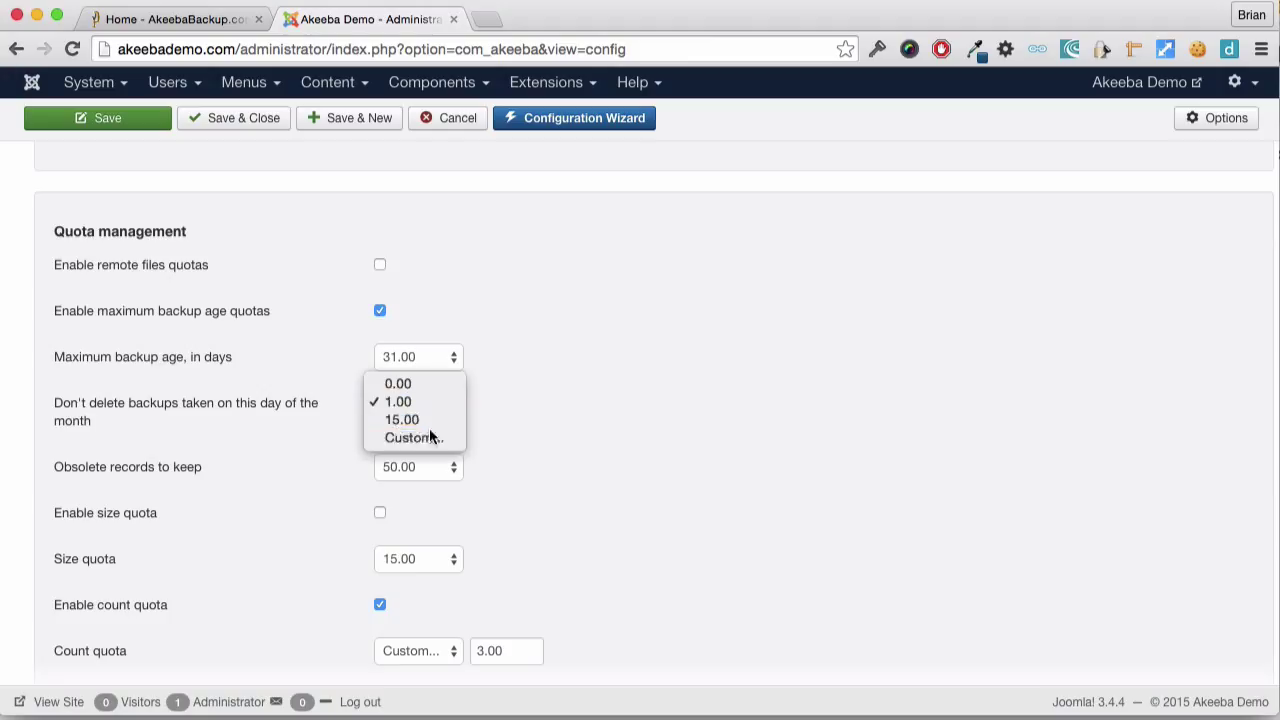
click(429, 437)
drag(515, 403, 463, 403)
text(20)
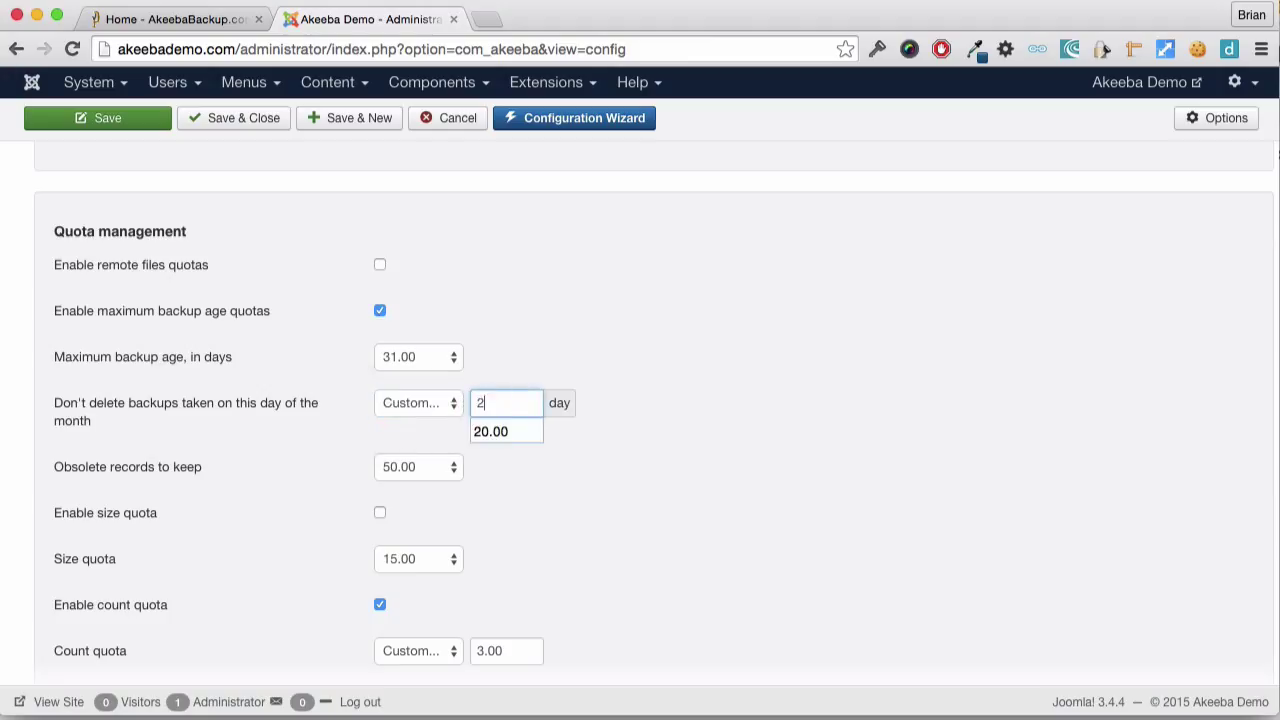
click(557, 414)
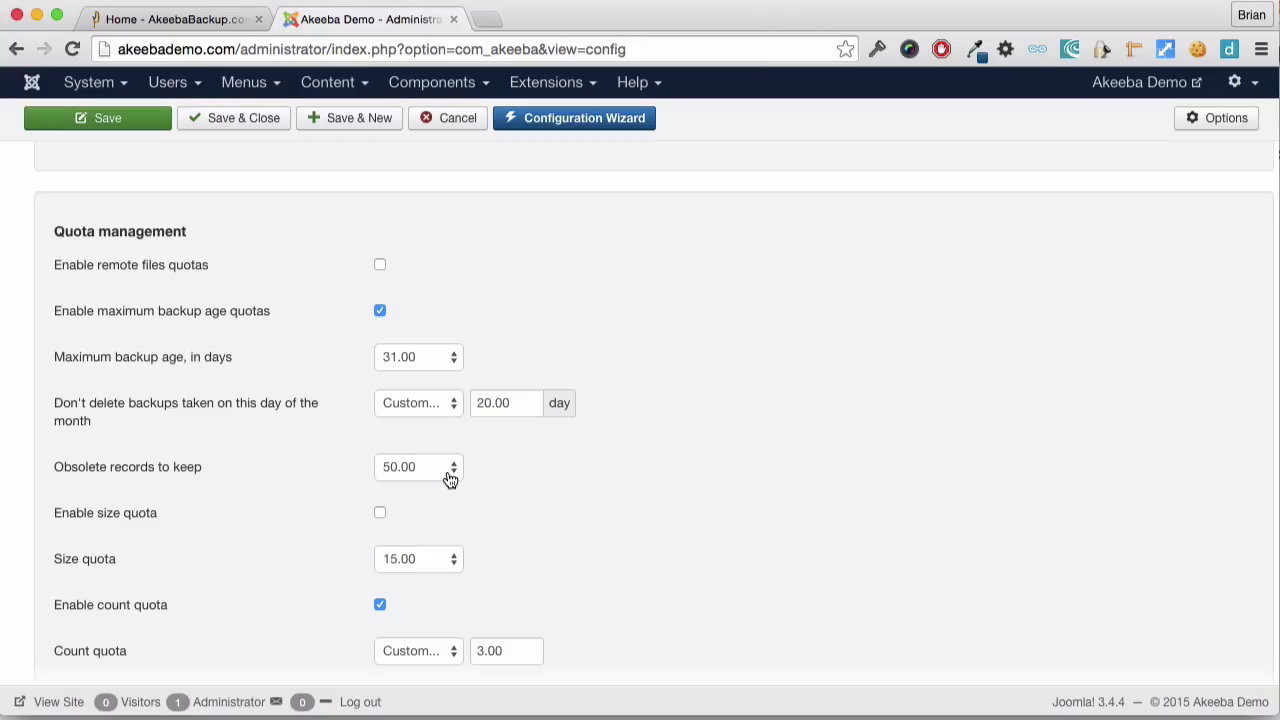
click(380, 311)
Enable the size quota and set its value to 256.00.
click(380, 514)
scroll(476, 513, down, 3)
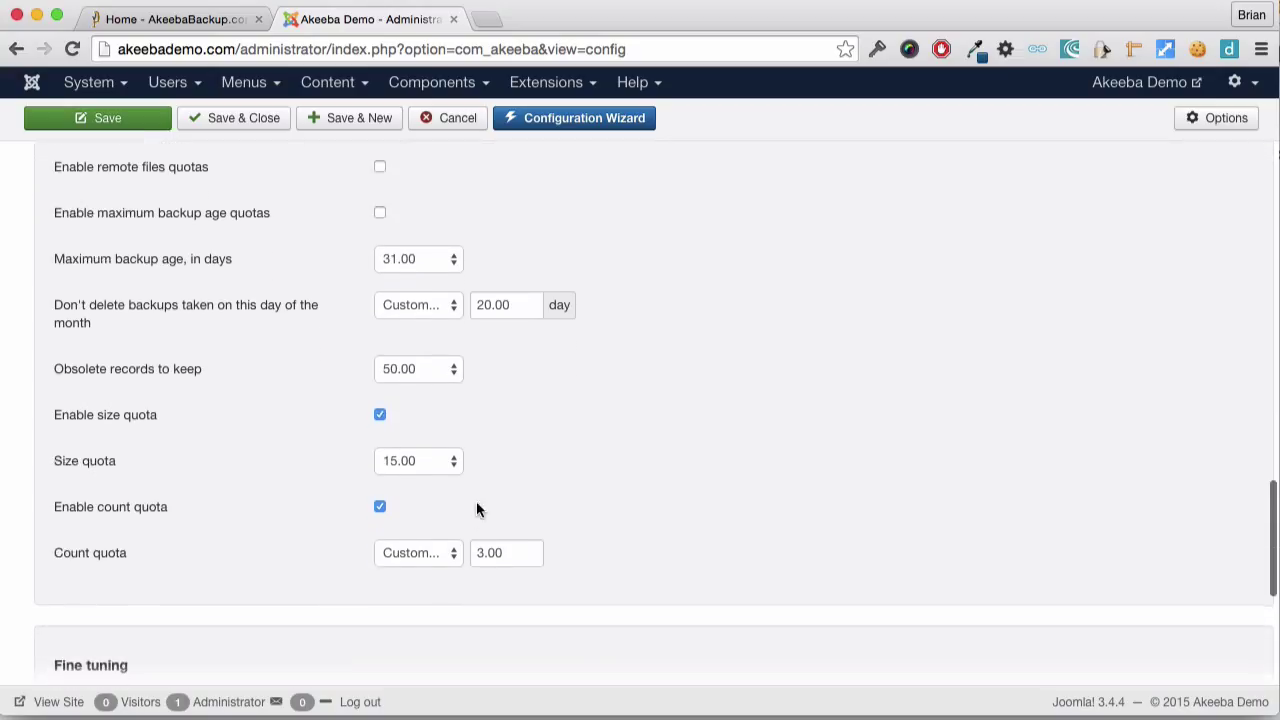
mouse_move(150, 456)
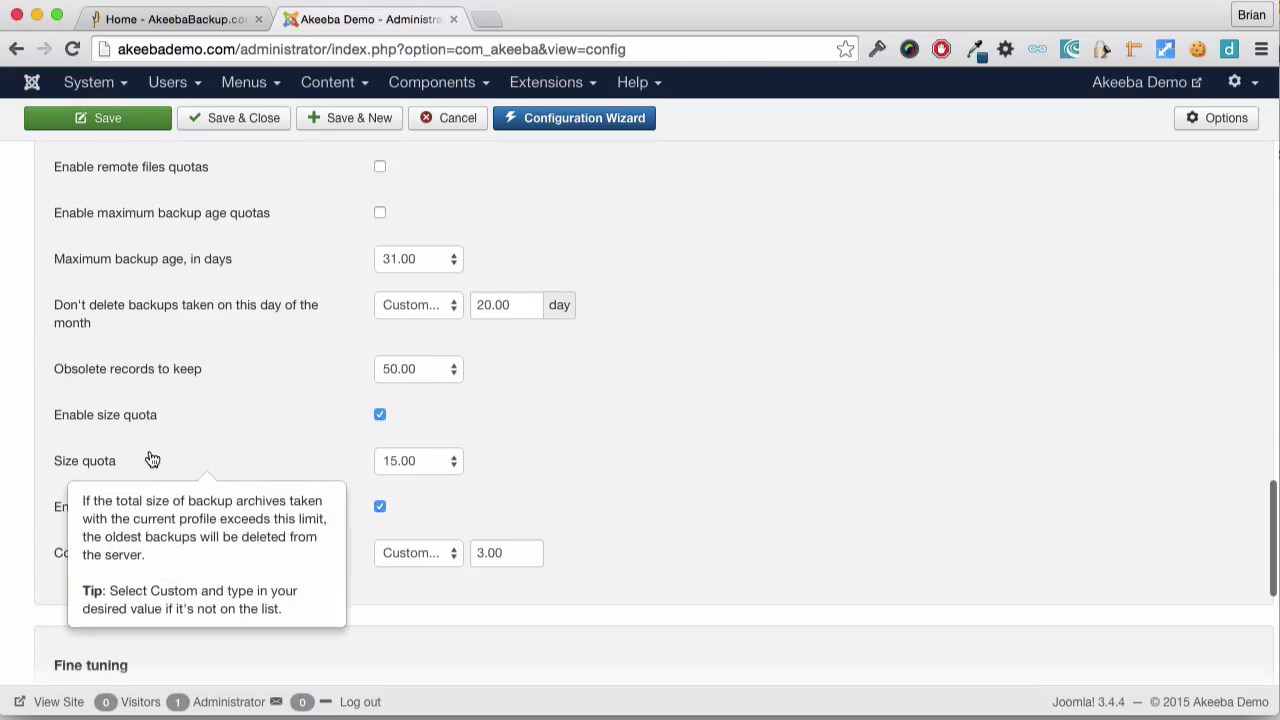
click(435, 463)
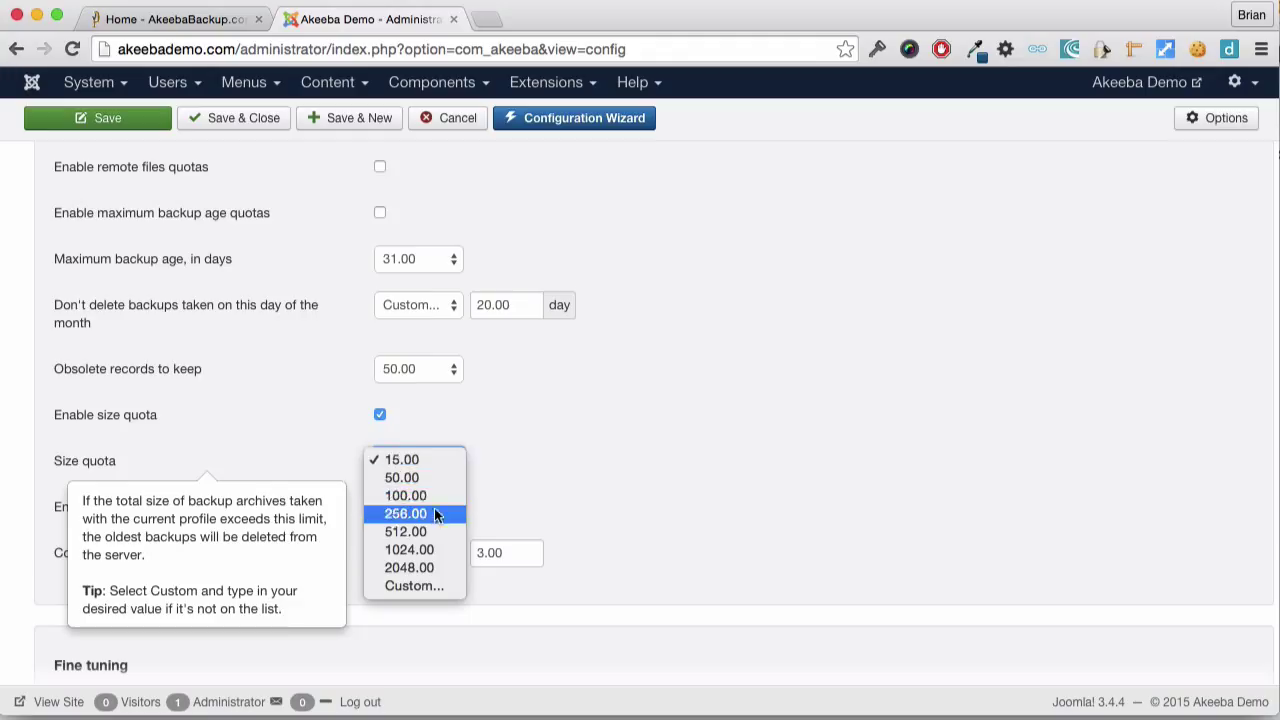
key(Escape)
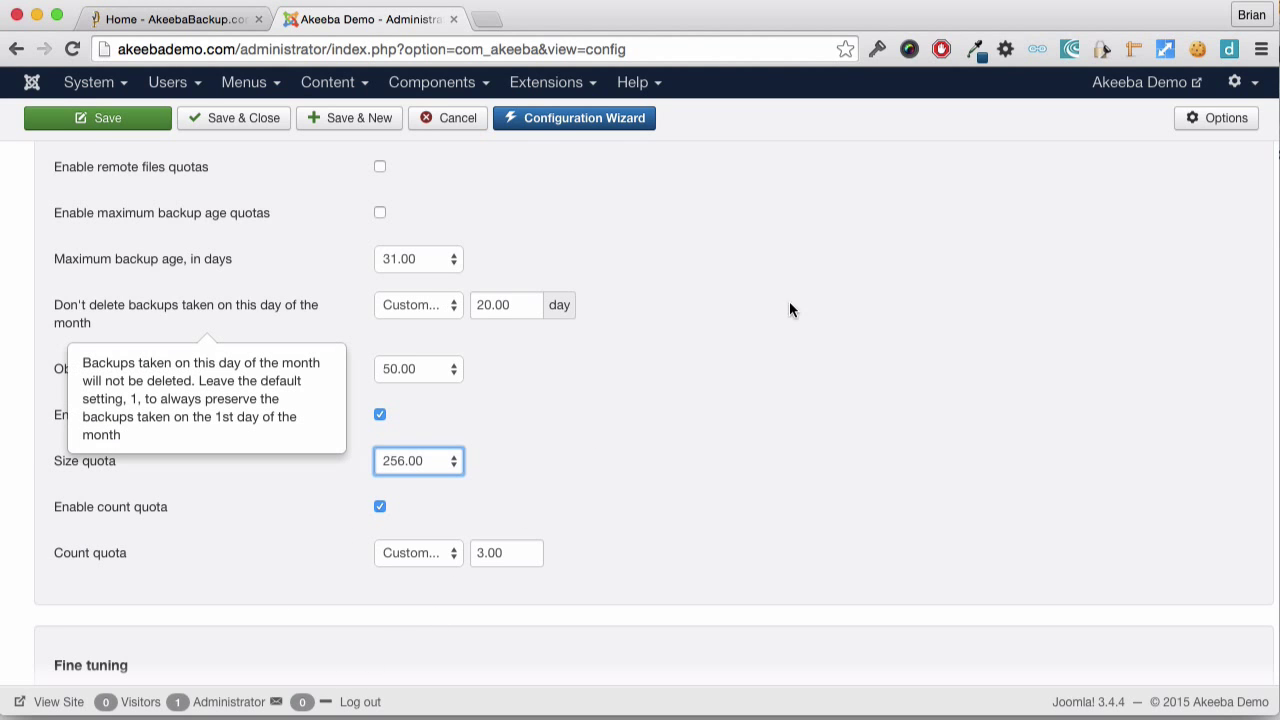
mouse_move(172, 516)
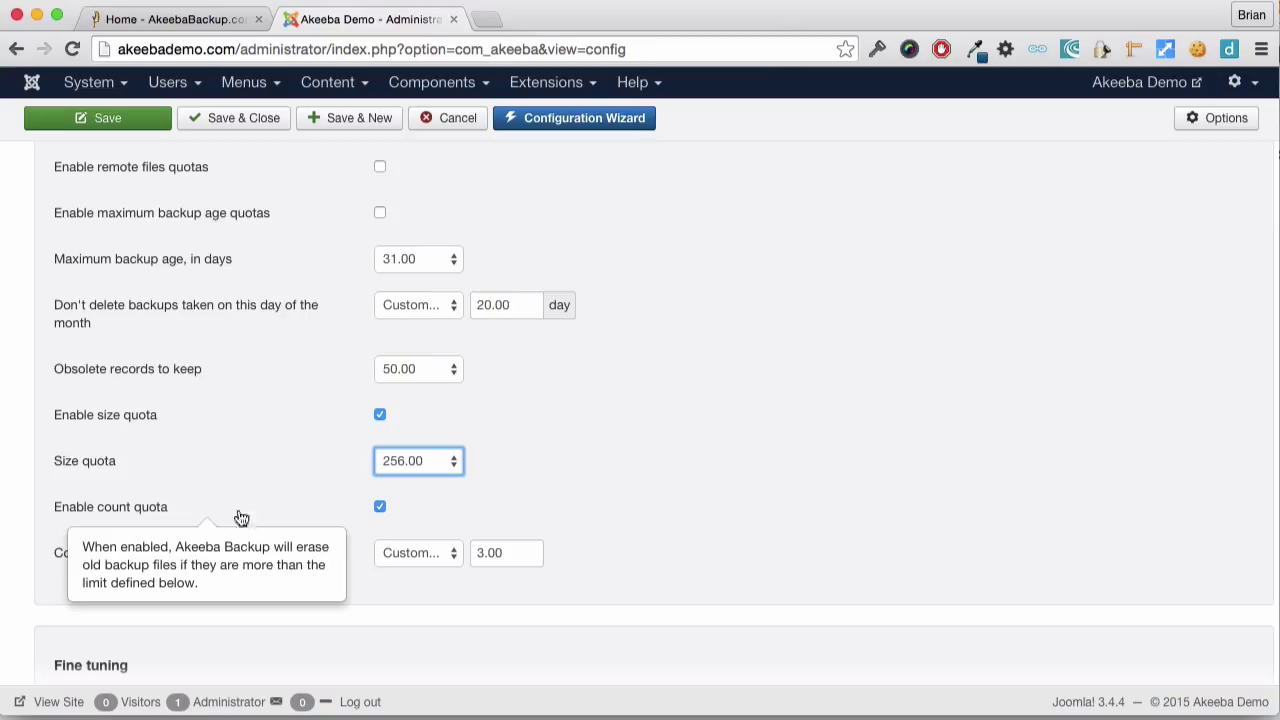
click(422, 556)
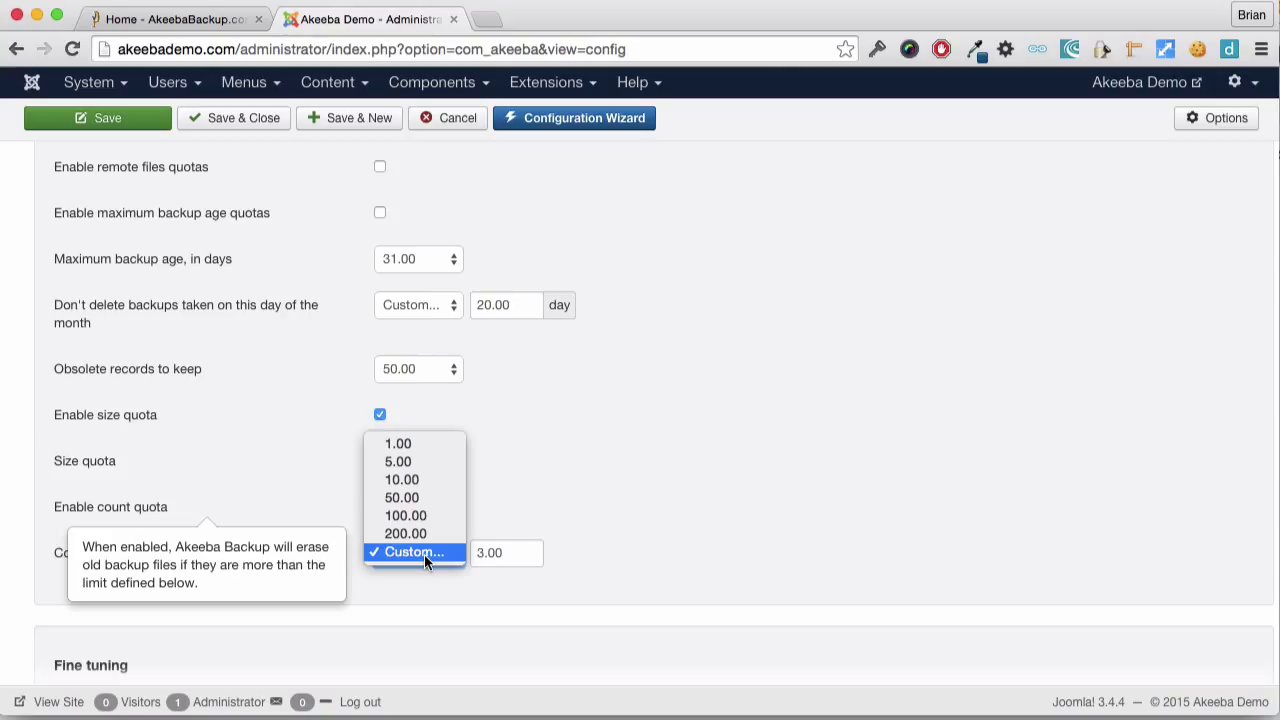
click(424, 554)
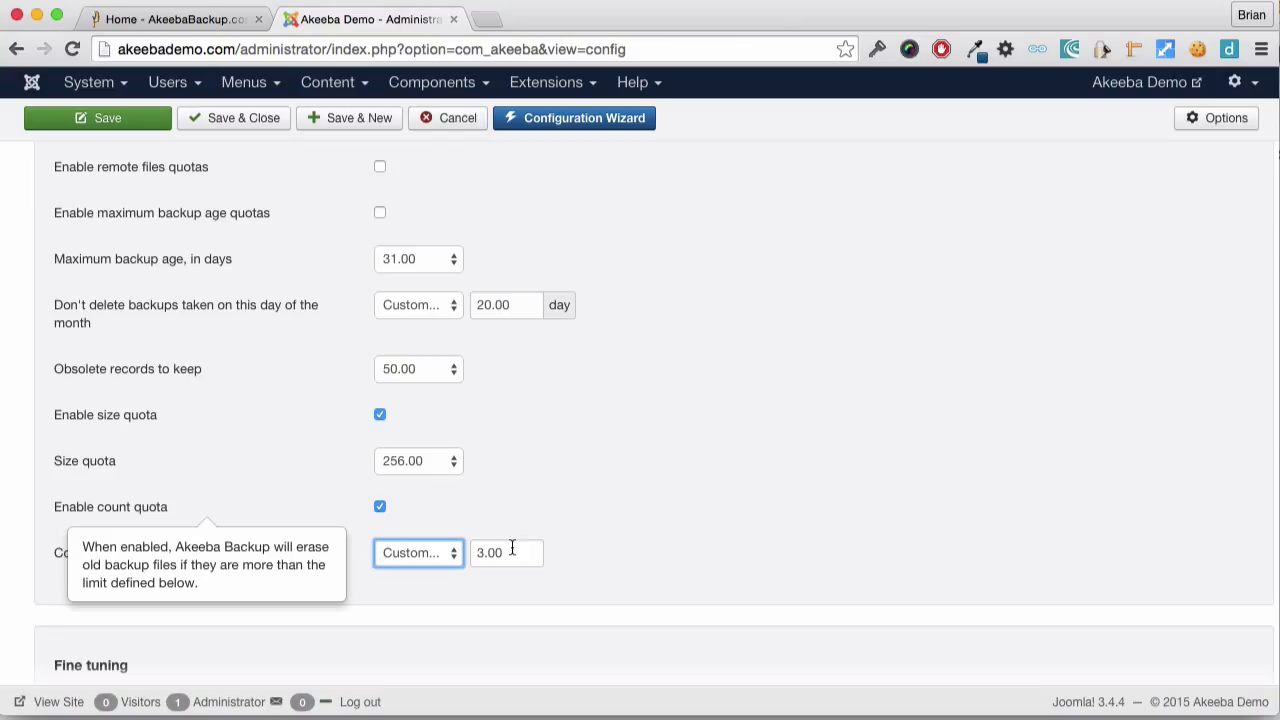
Apply quotas to remotely stored backup files and enable the maximum backup age quota.
mouse_move(251, 168)
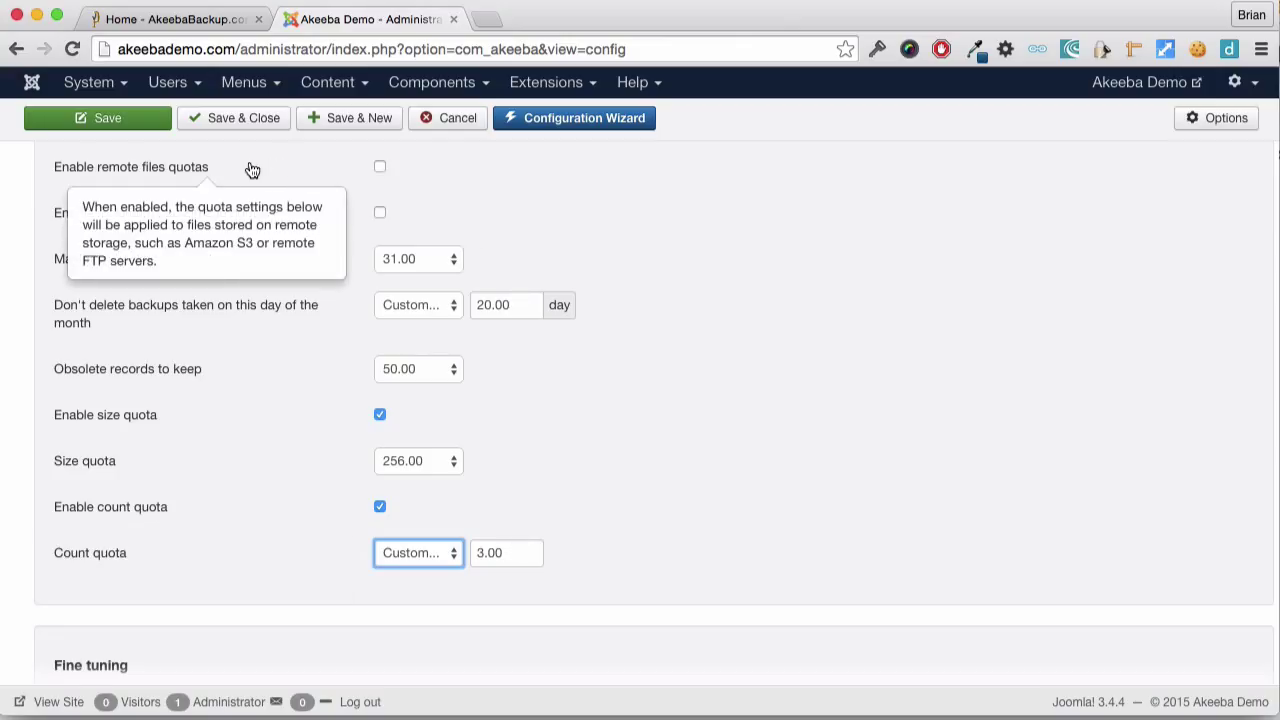
click(381, 168)
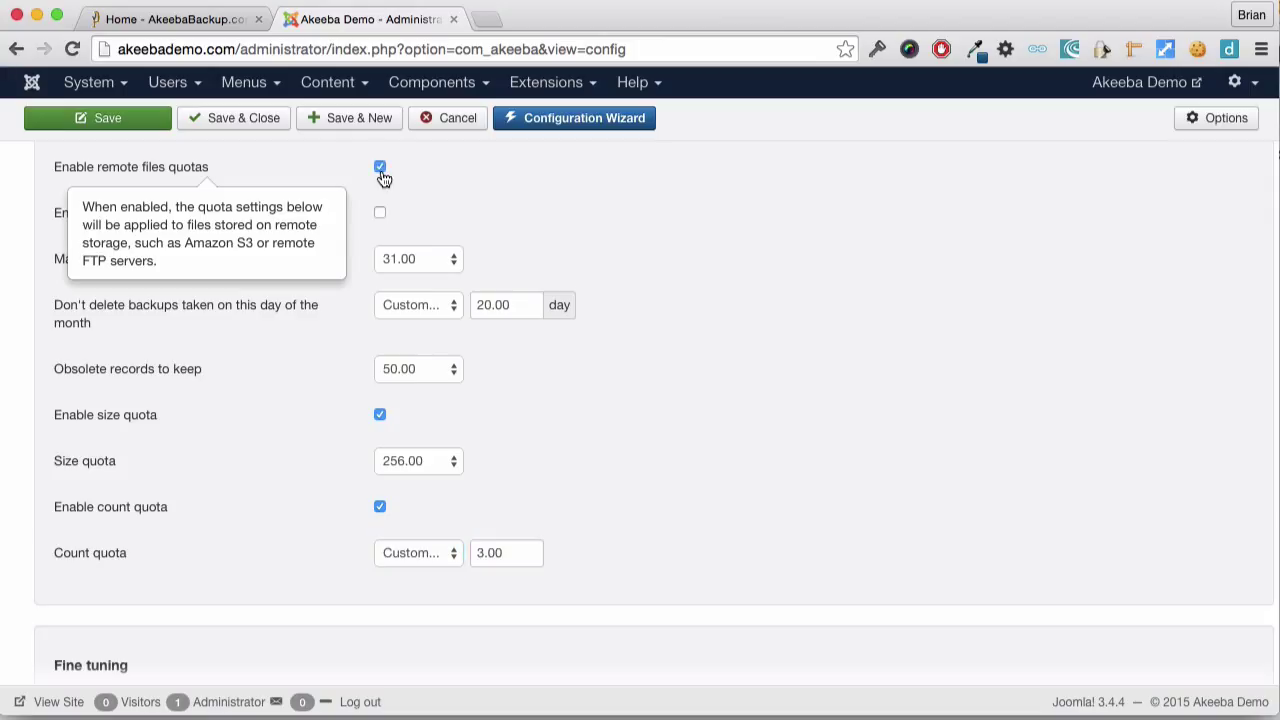
mouse_move(359, 437)
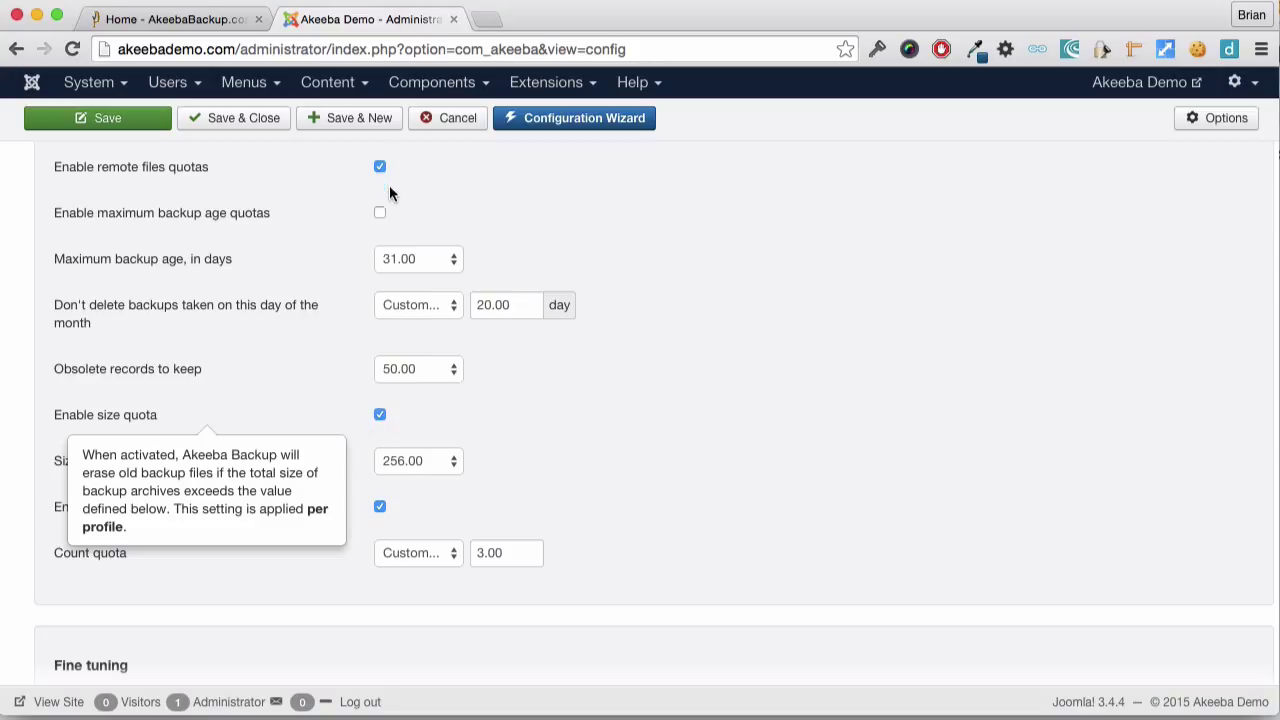
click(381, 216)
Disable the size and count quotas and Save & Close the configuration.
click(380, 415)
click(380, 507)
click(270, 124)
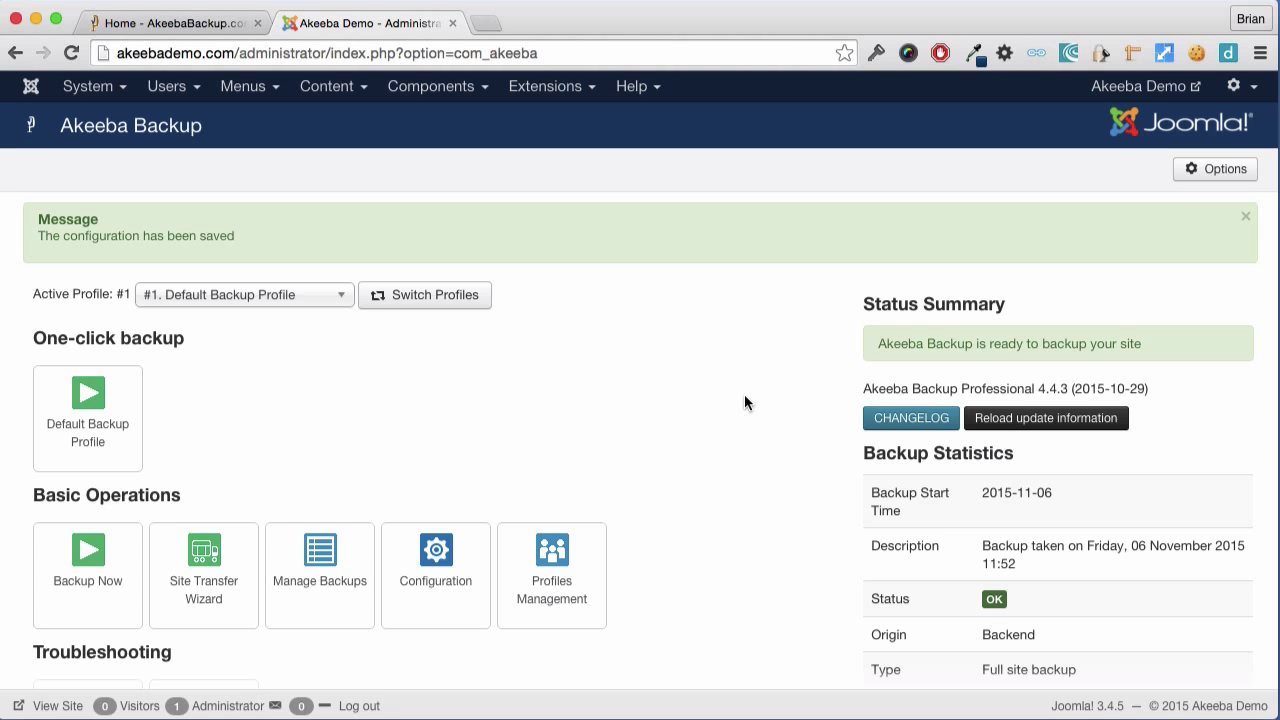
Open Manage Backups and scroll through the command-line Amazon S3 full site backups.
click(323, 574)
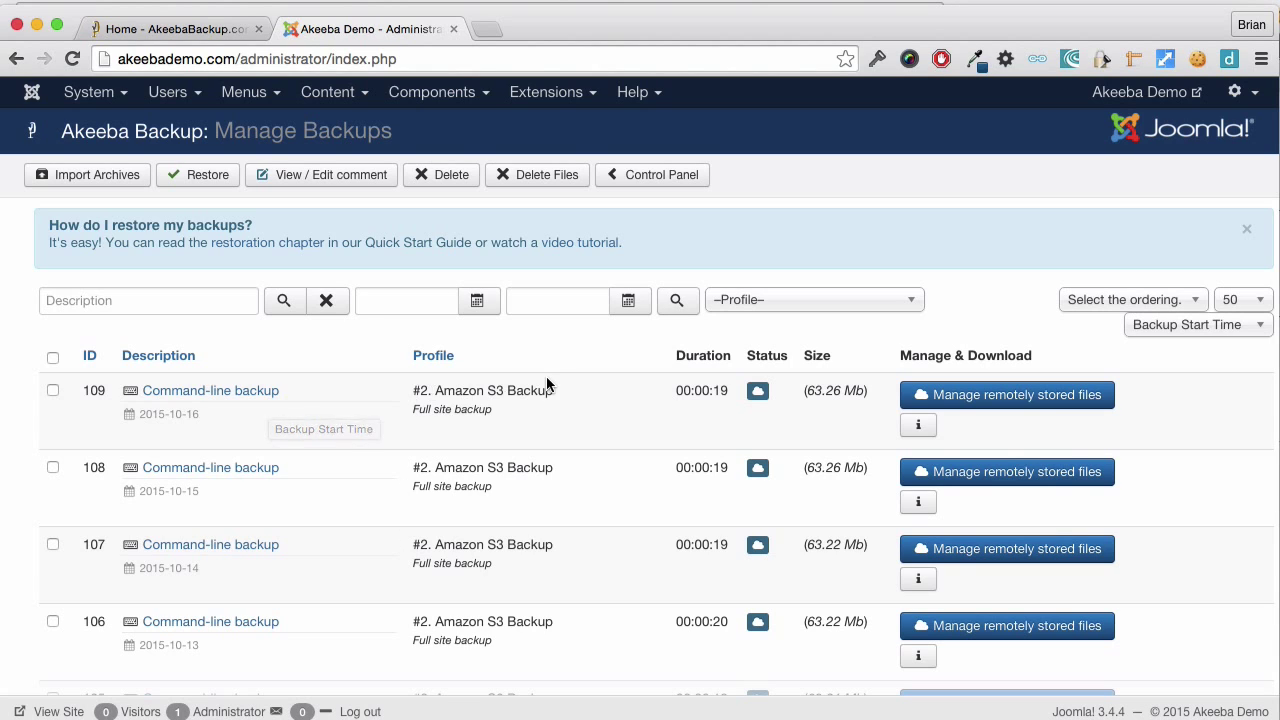
mouse_move(751, 395)
scroll(182, 422, down, 3)
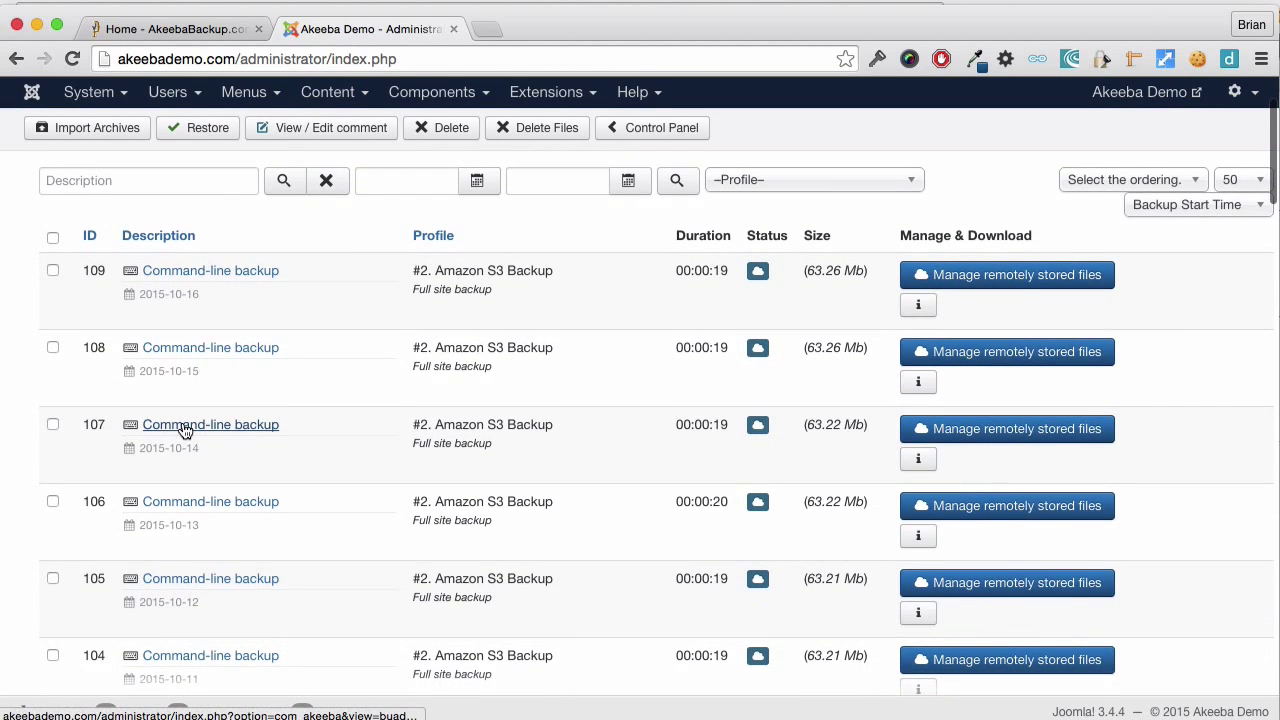
scroll(182, 430, down, 3)
scroll(182, 428, down, 4)
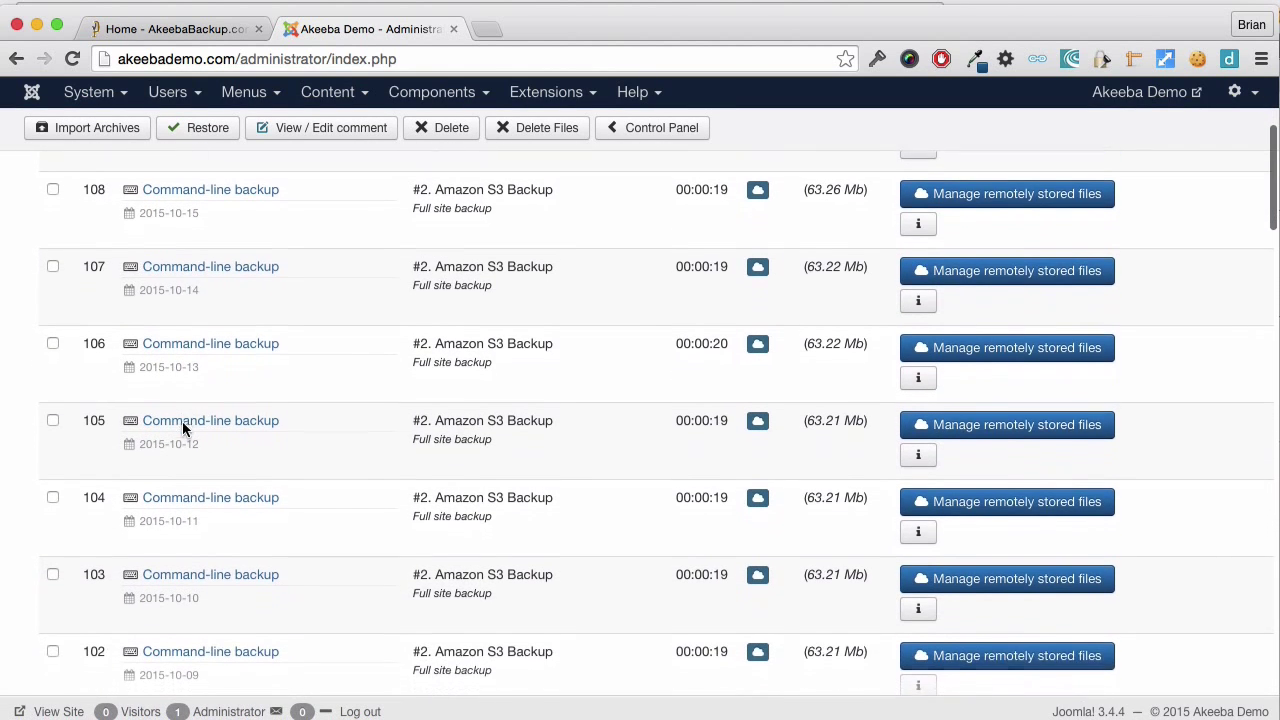
scroll(183, 423, down, 8)
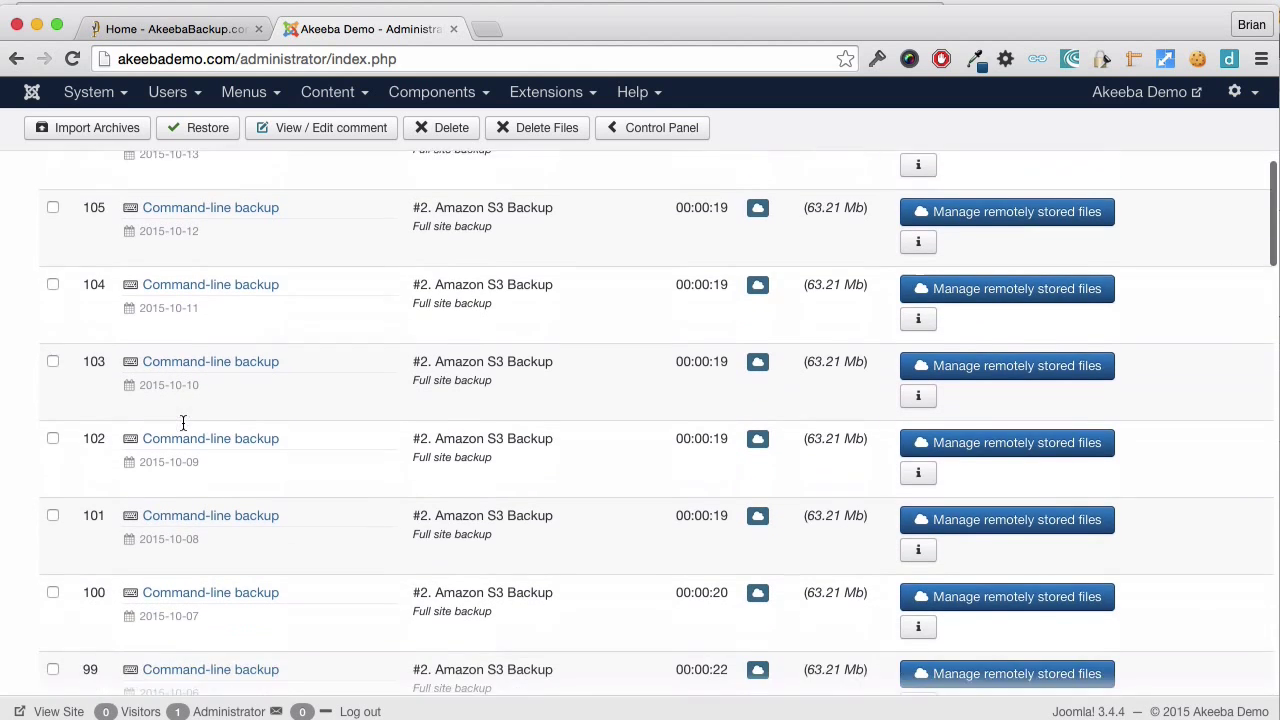
scroll(183, 425, down, 7)
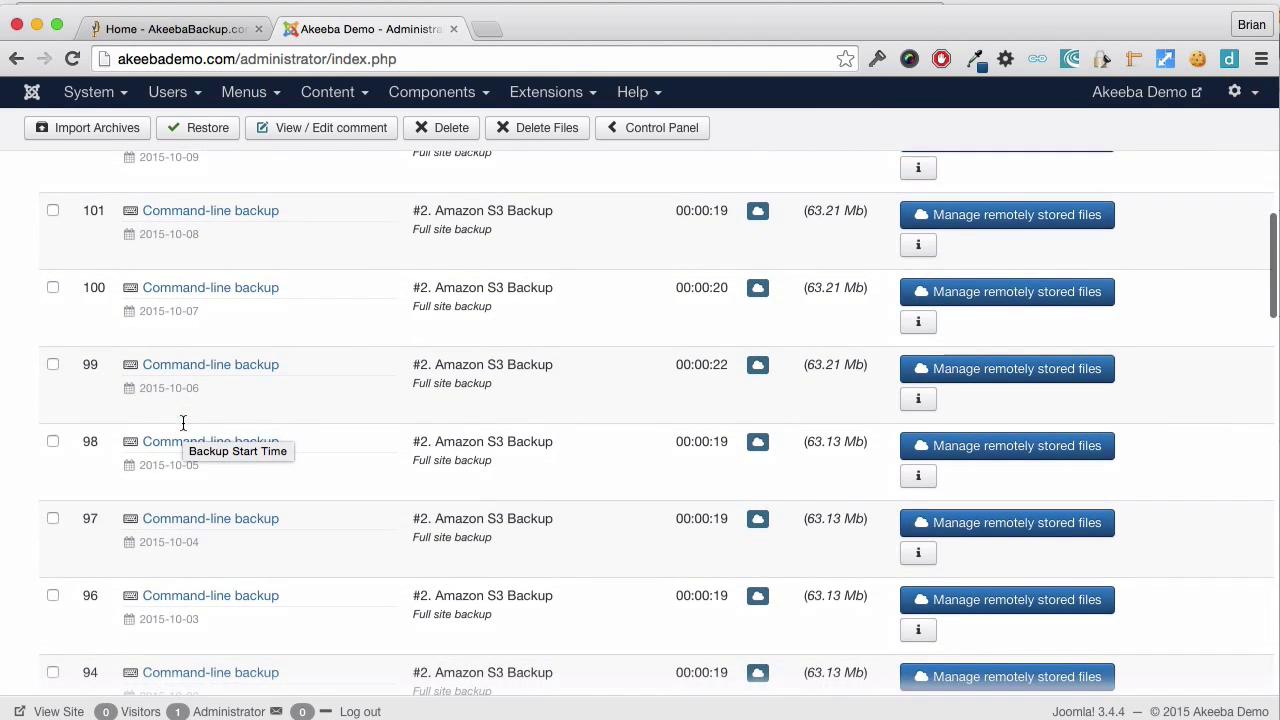
scroll(182, 428, down, 8)
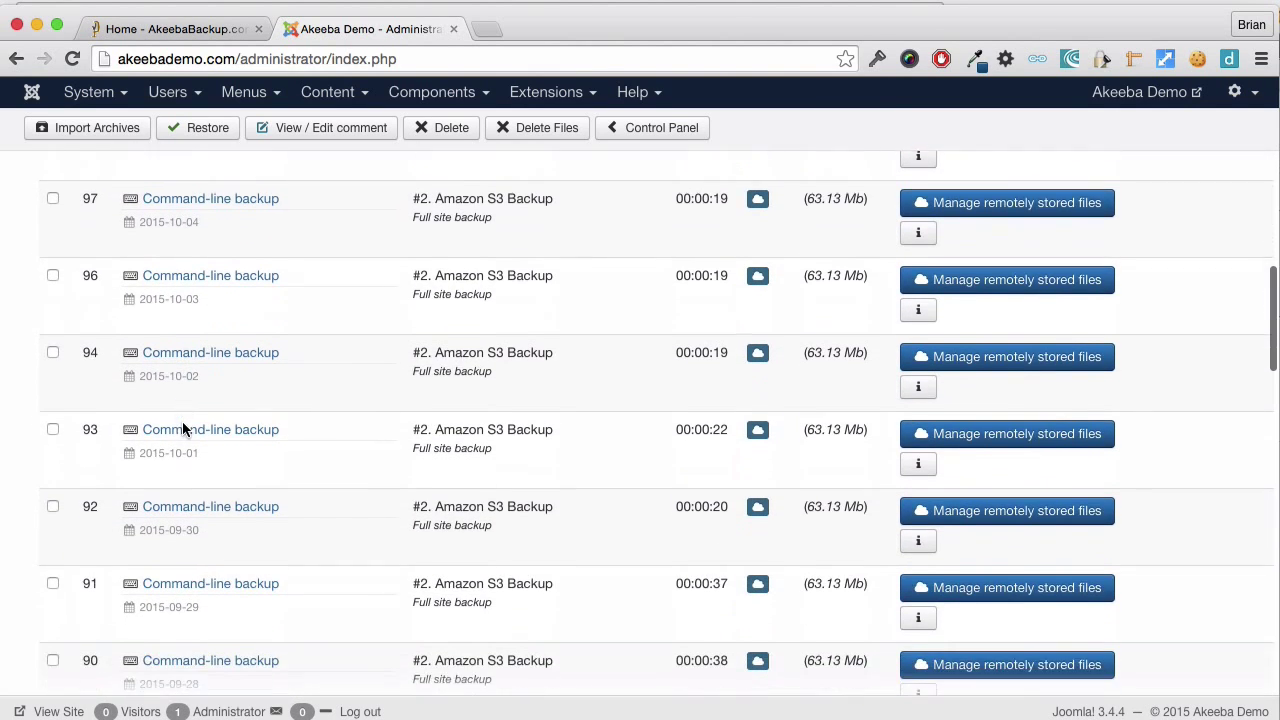
scroll(183, 430, down, 6)
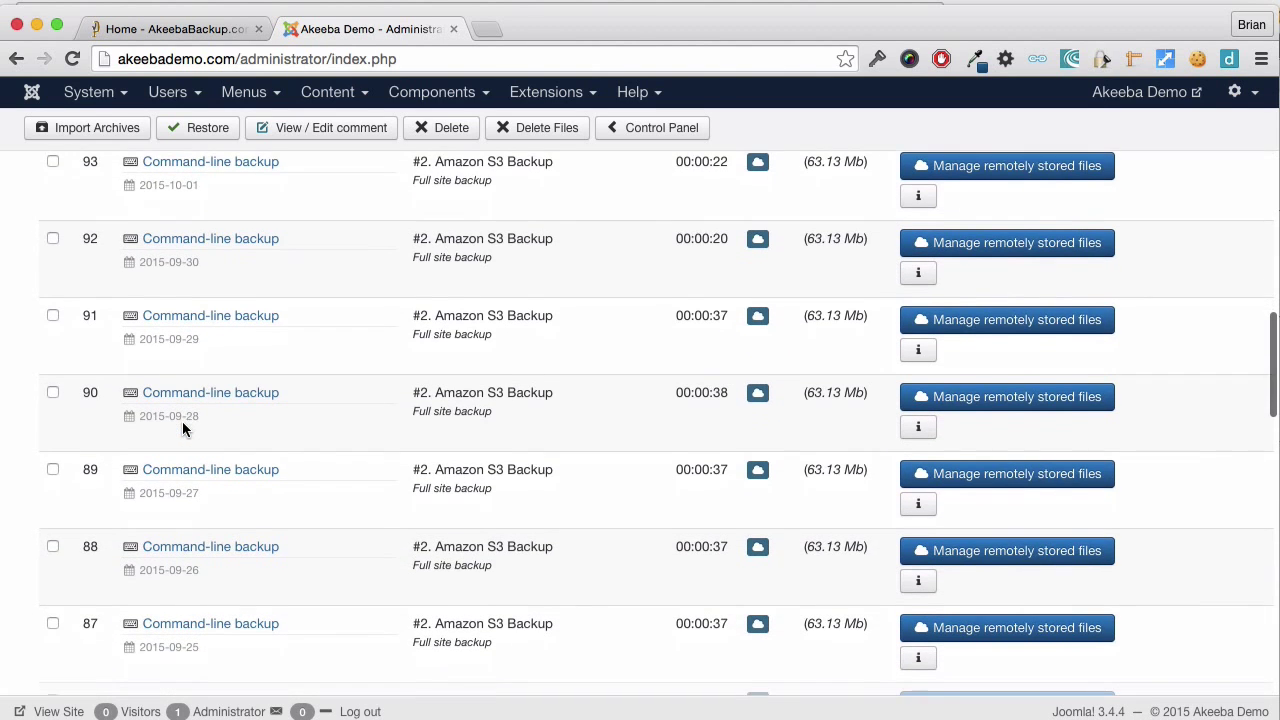
scroll(183, 428, down, 6)
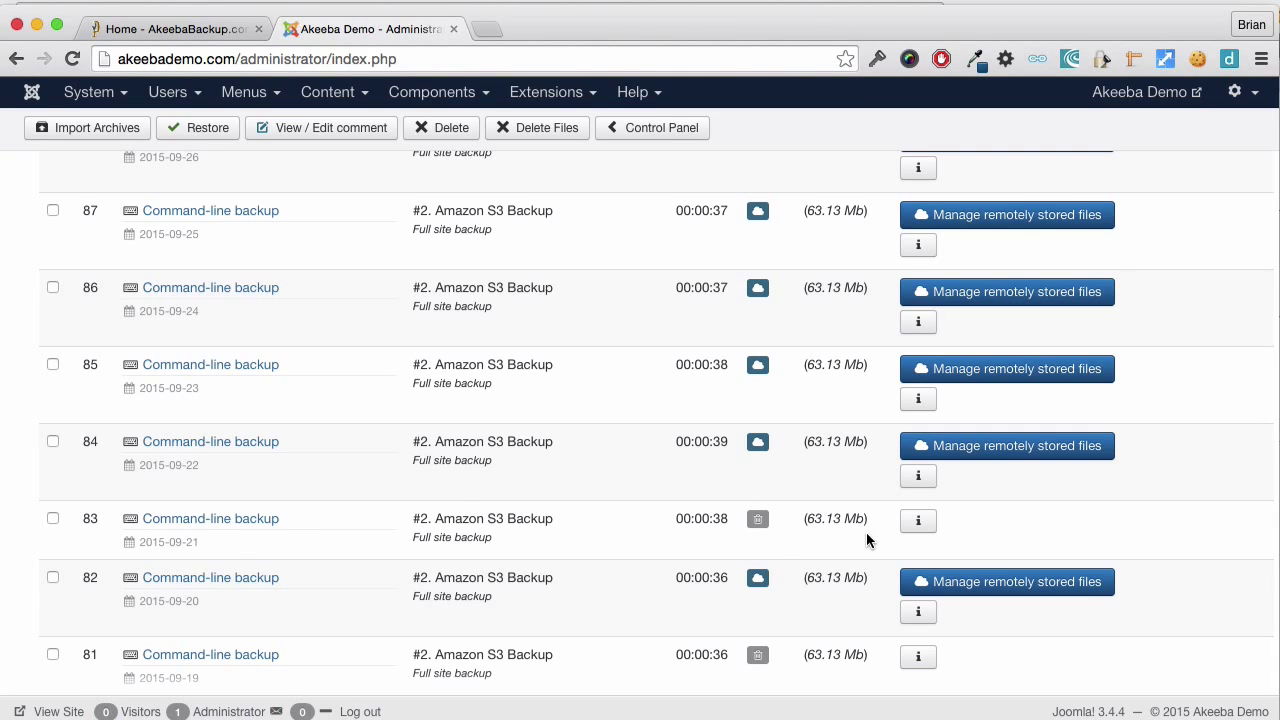
Scroll further through the list to see which backups still have remotely stored files.
mouse_move(755, 528)
scroll(675, 590, down, 3)
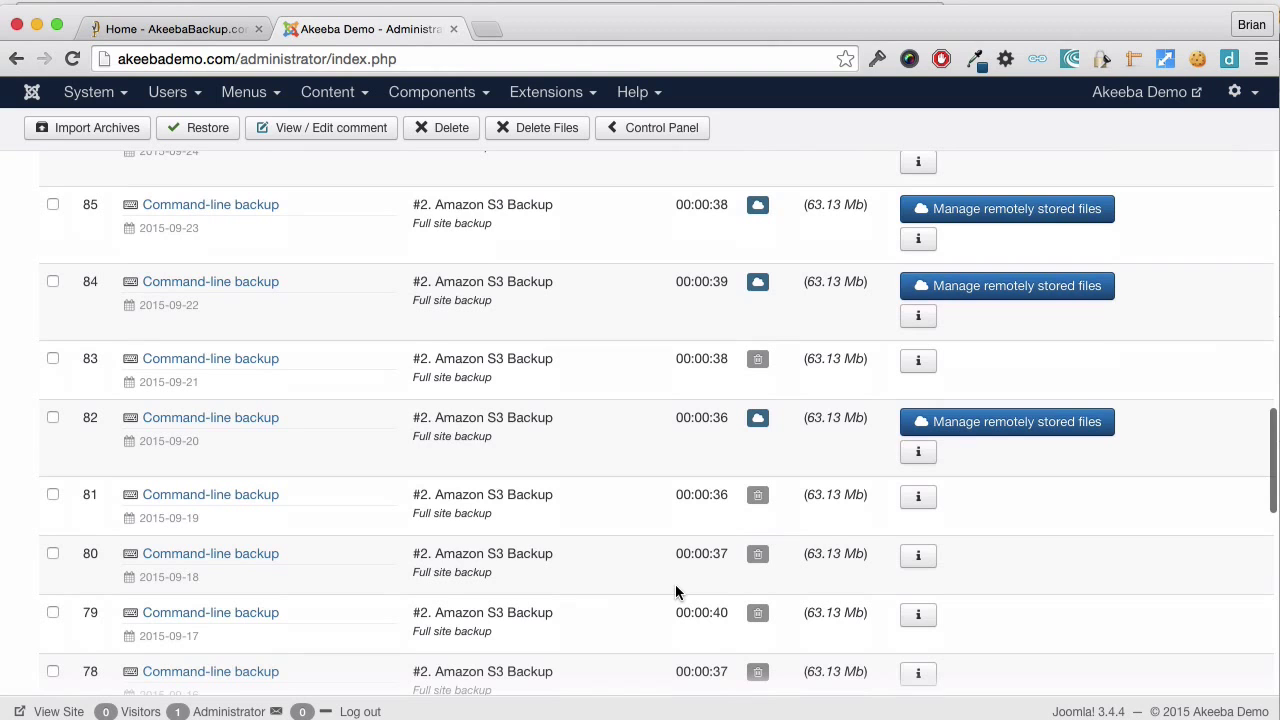
scroll(725, 612, down, 7)
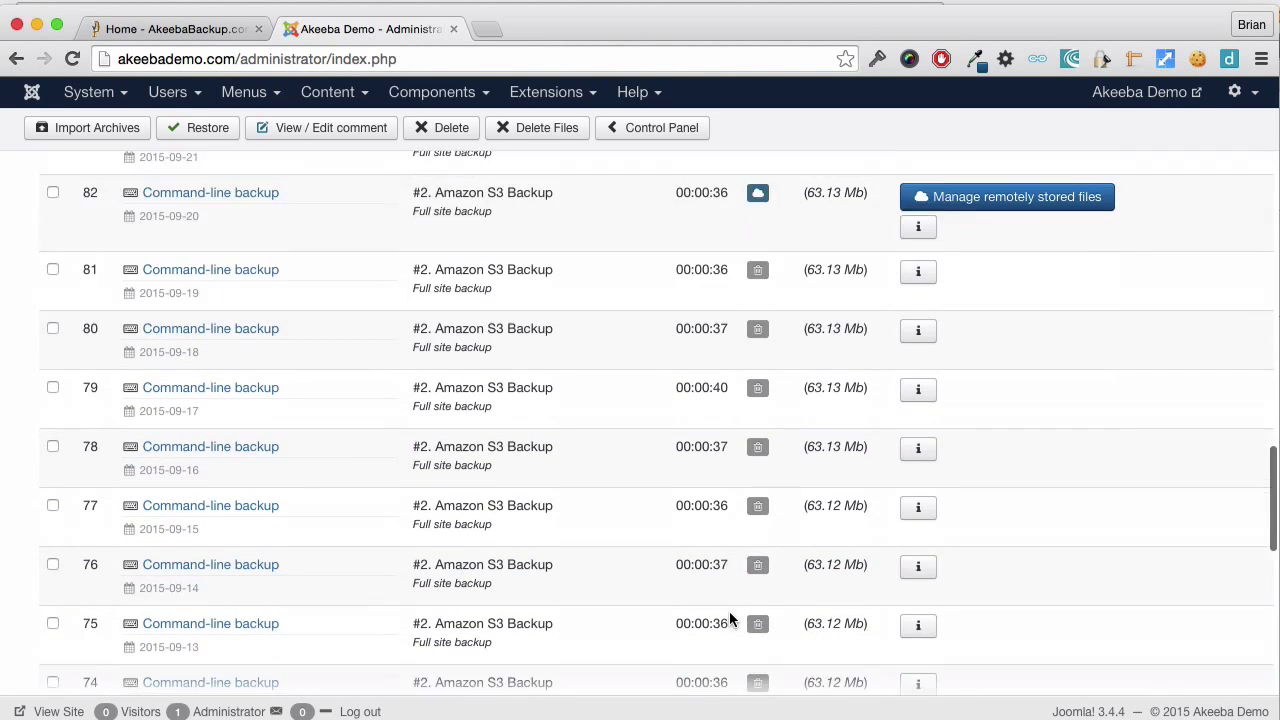
scroll(729, 616, down, 5)
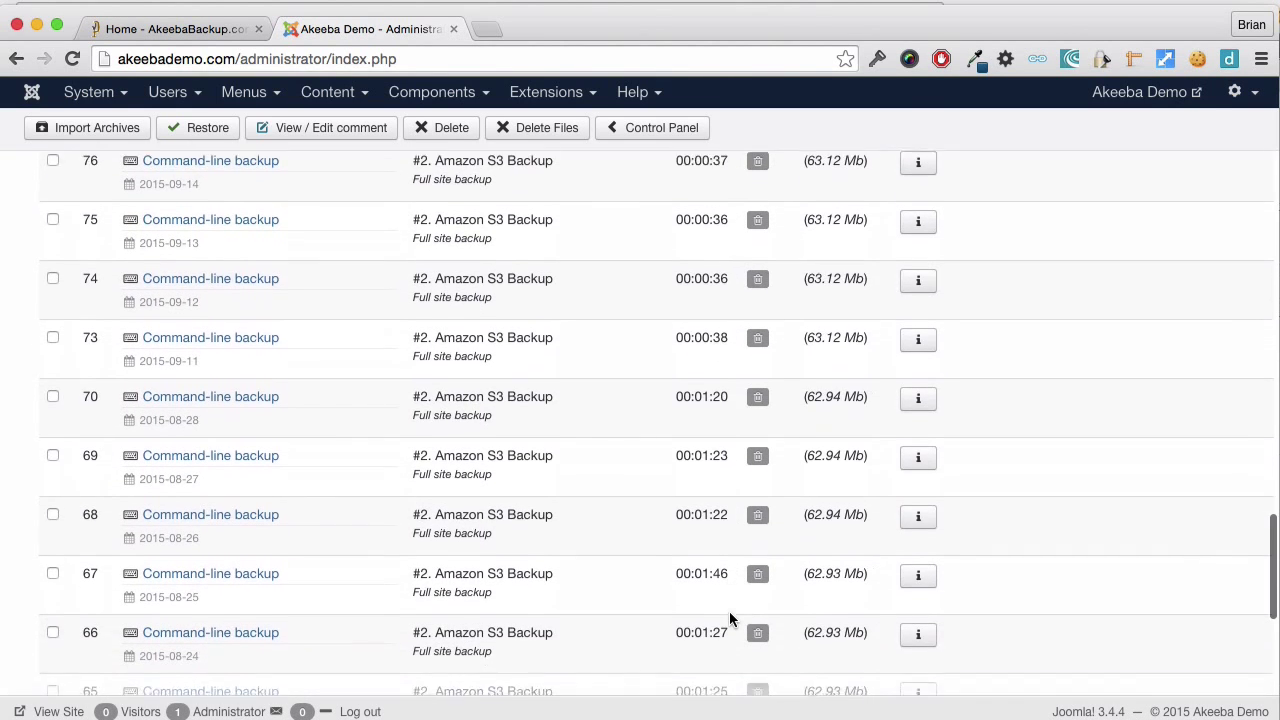
scroll(729, 616, down, 3)
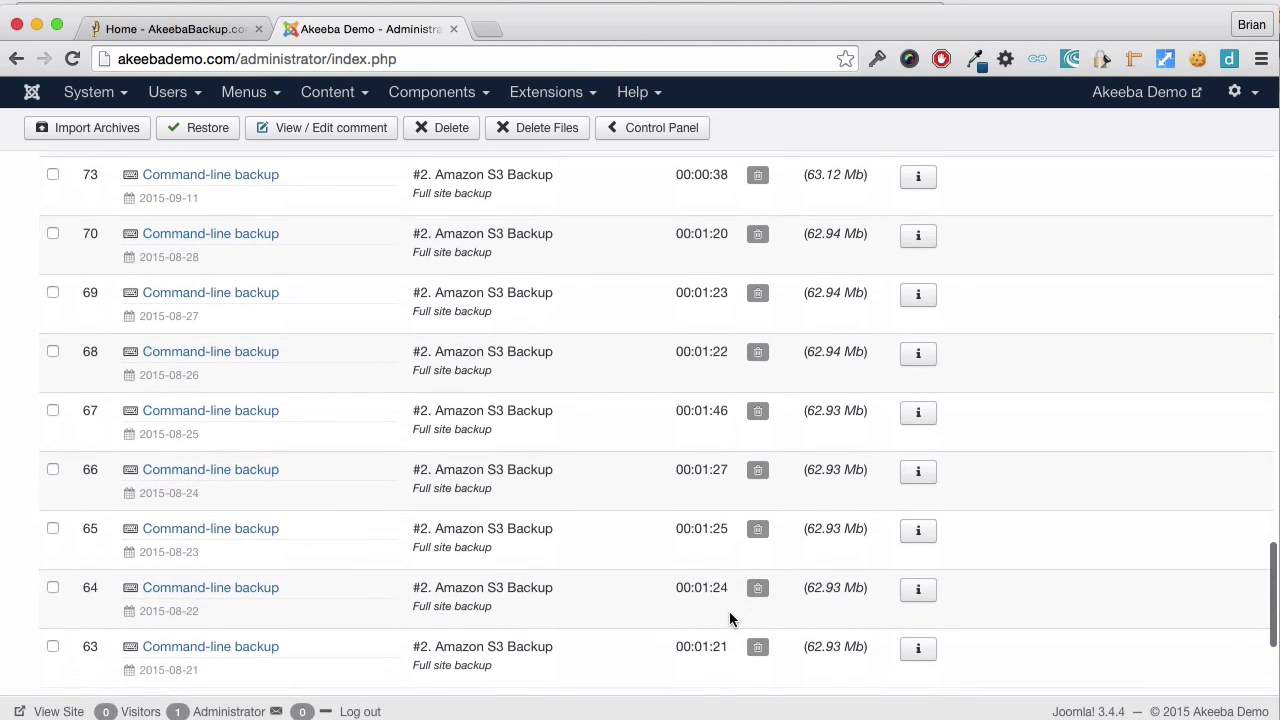
scroll(729, 618, down, 1)
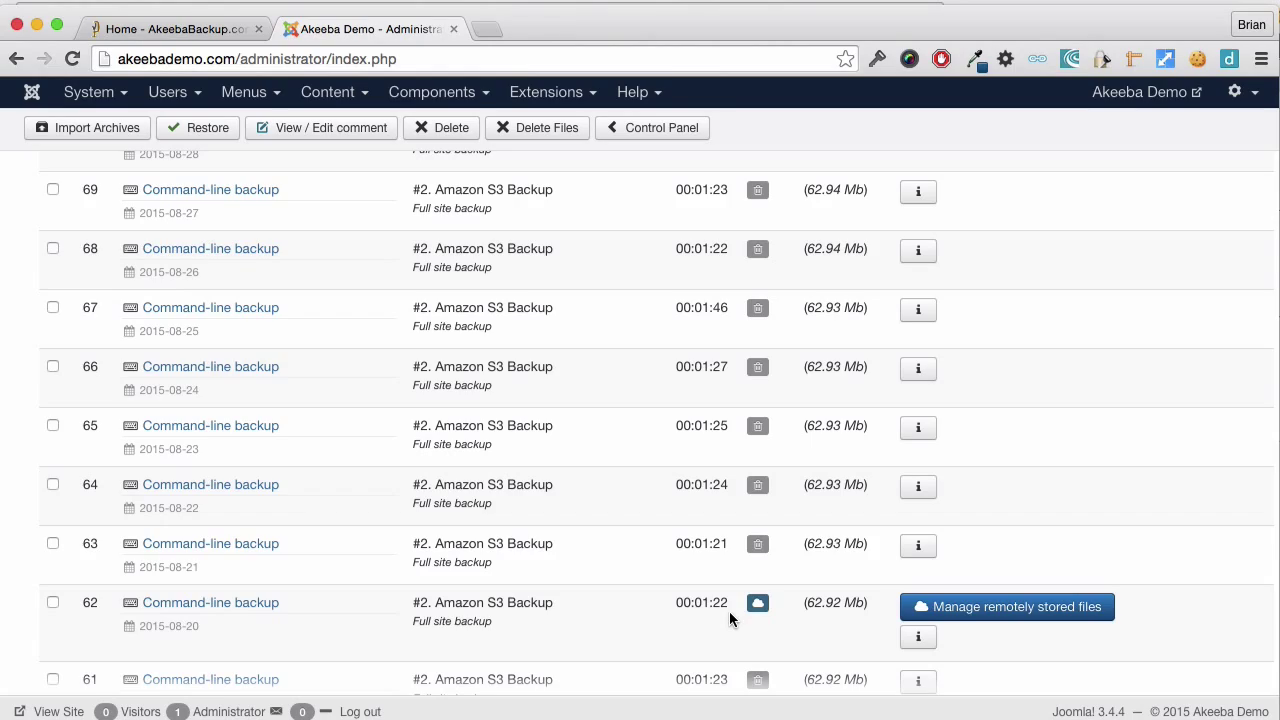
scroll(729, 611, up, 15)
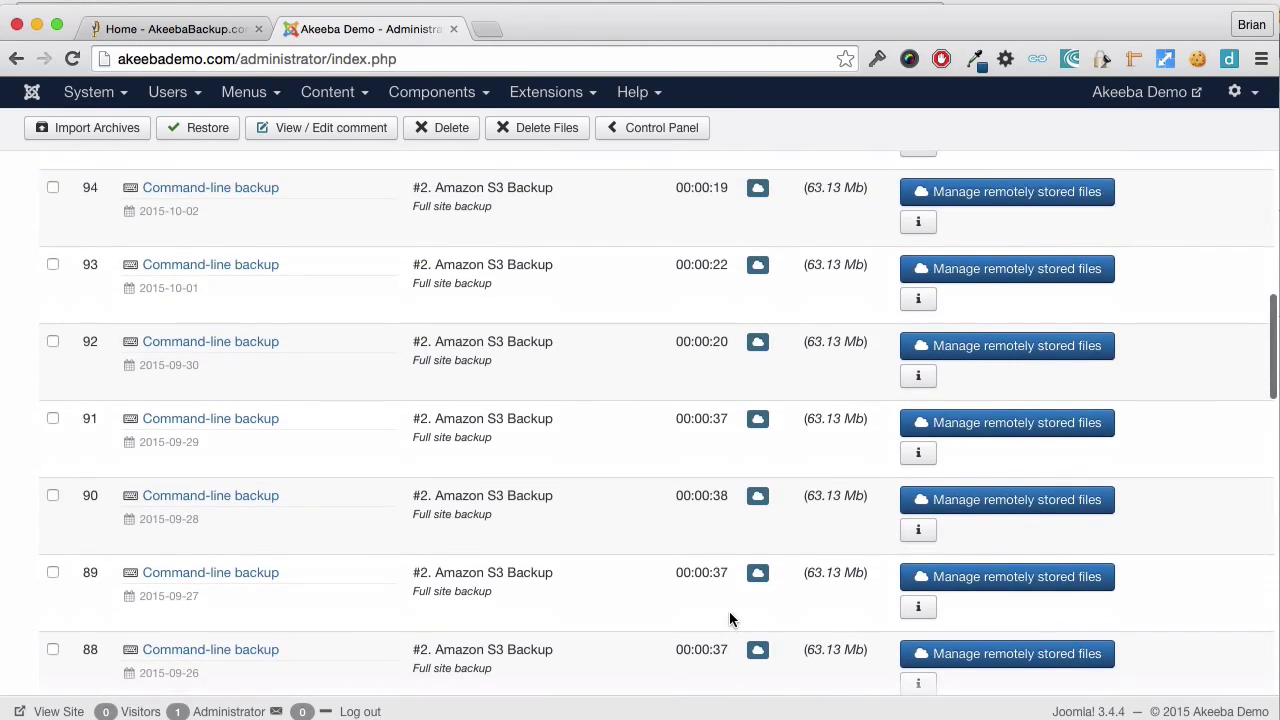